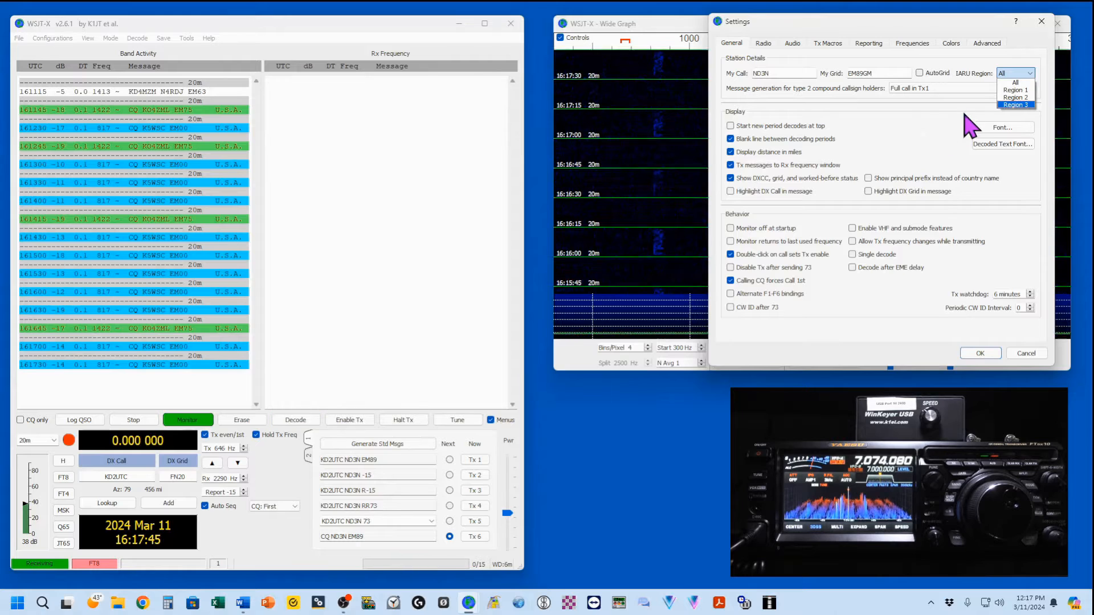
Choose the Yaesu FTDX-10 as the rig and set the serial baud rate to 9600 in the radio settings
click(918, 130)
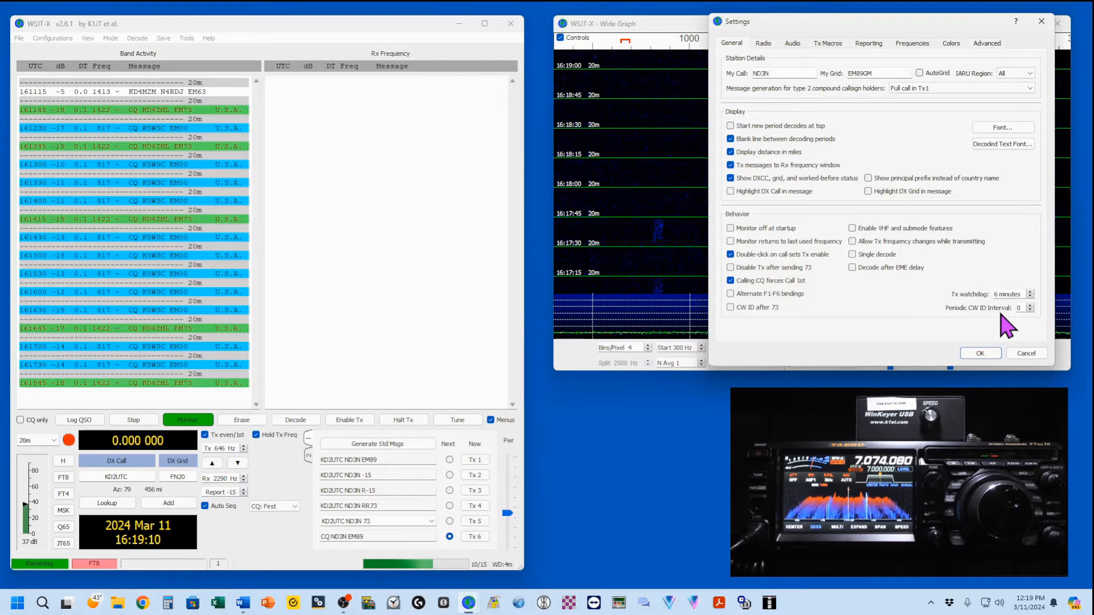
click(763, 46)
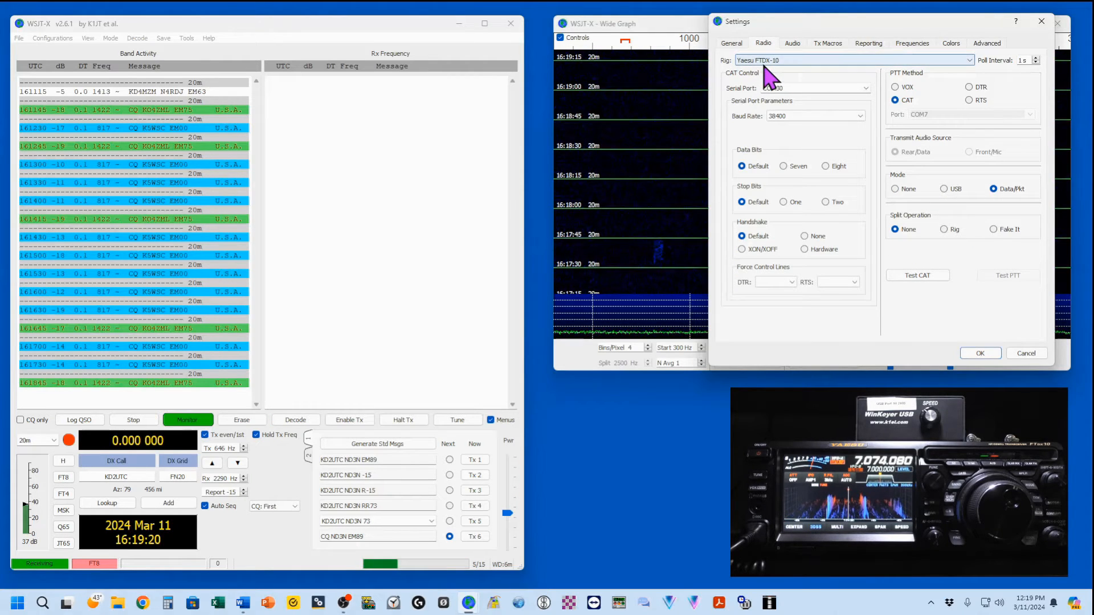
click(969, 60)
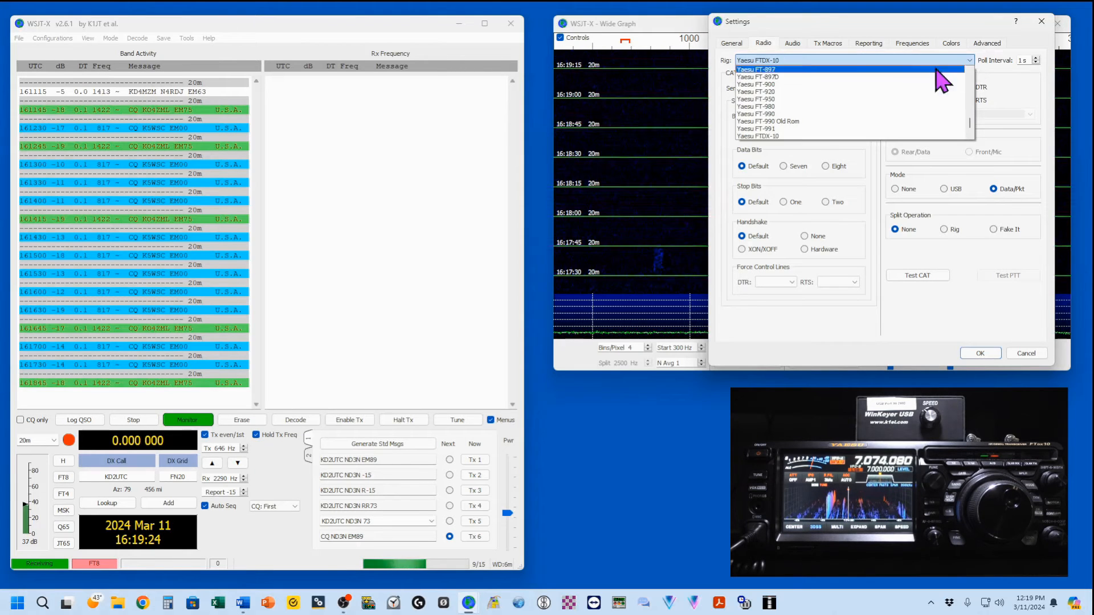
click(764, 136)
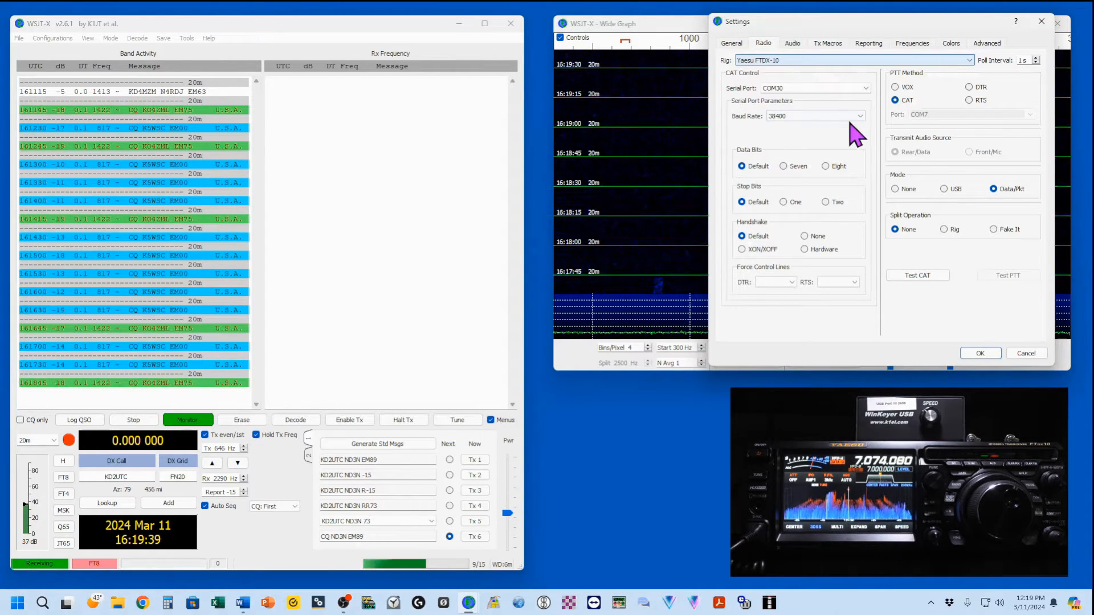
click(861, 116)
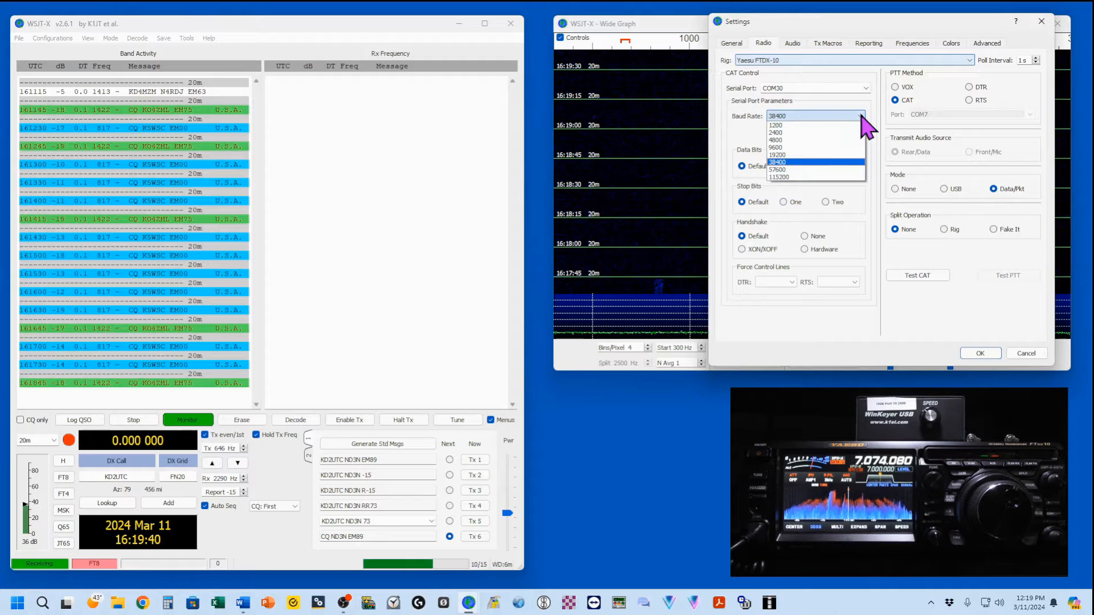
click(796, 147)
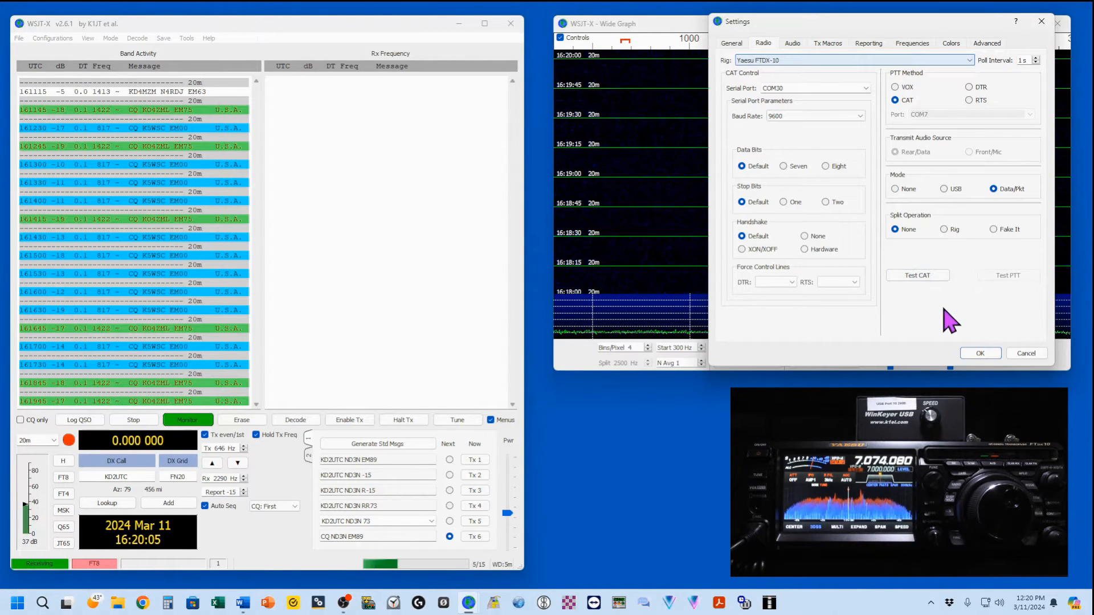
Test the CAT connection to the radio, and switch the PTT test on and off again
click(916, 277)
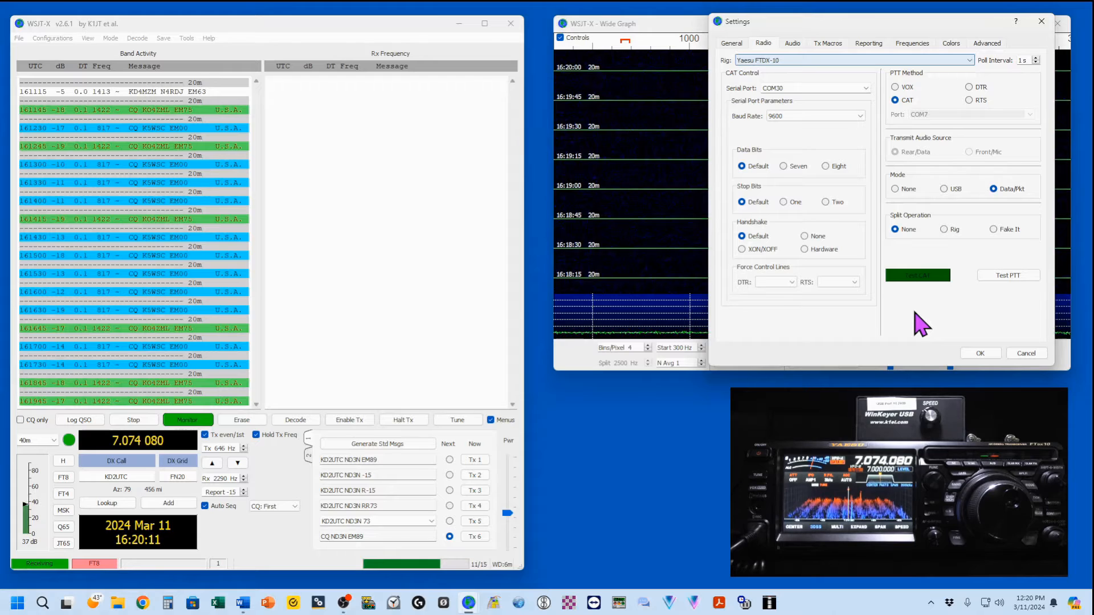
click(1006, 276)
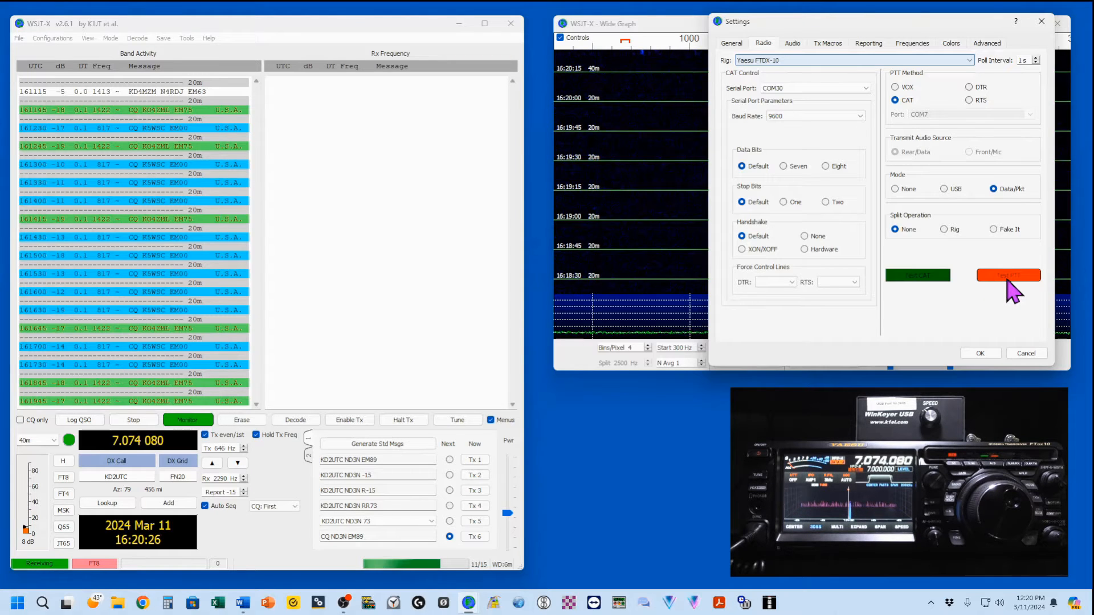
click(1007, 278)
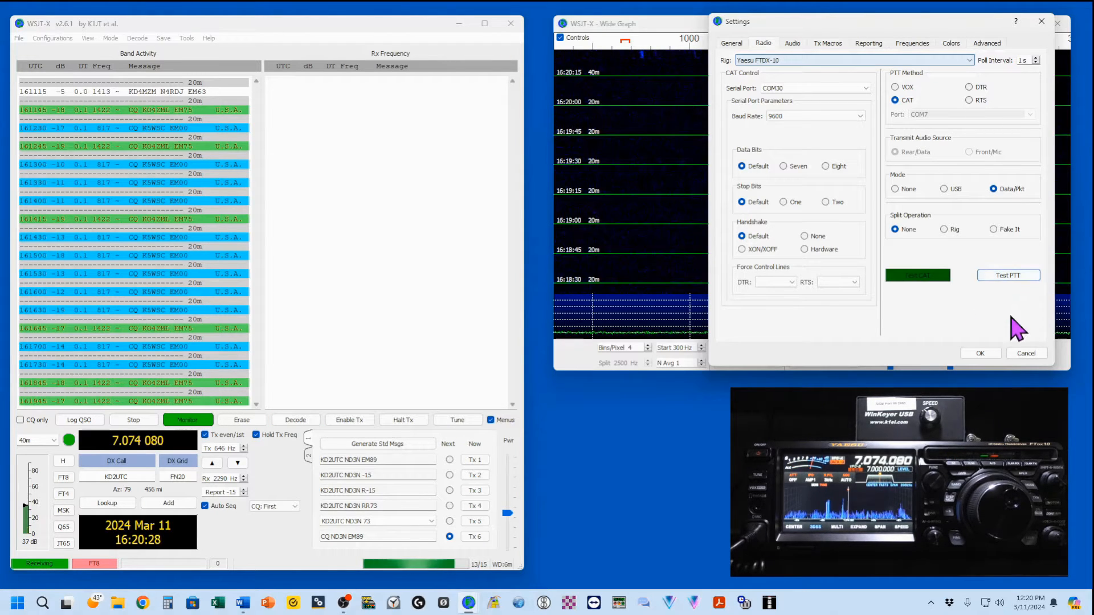
Select Line (11- USB AUDIO CODEC) as soundcard input and Speakers (11- USB AUDIO CODEC) as output, and accept the settings
click(793, 44)
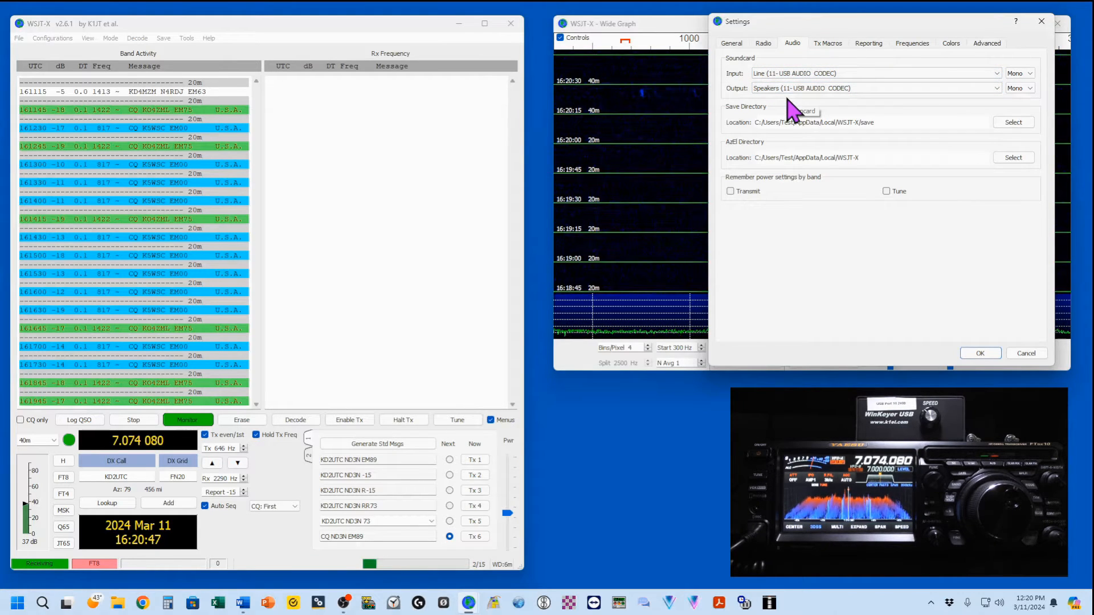
click(997, 73)
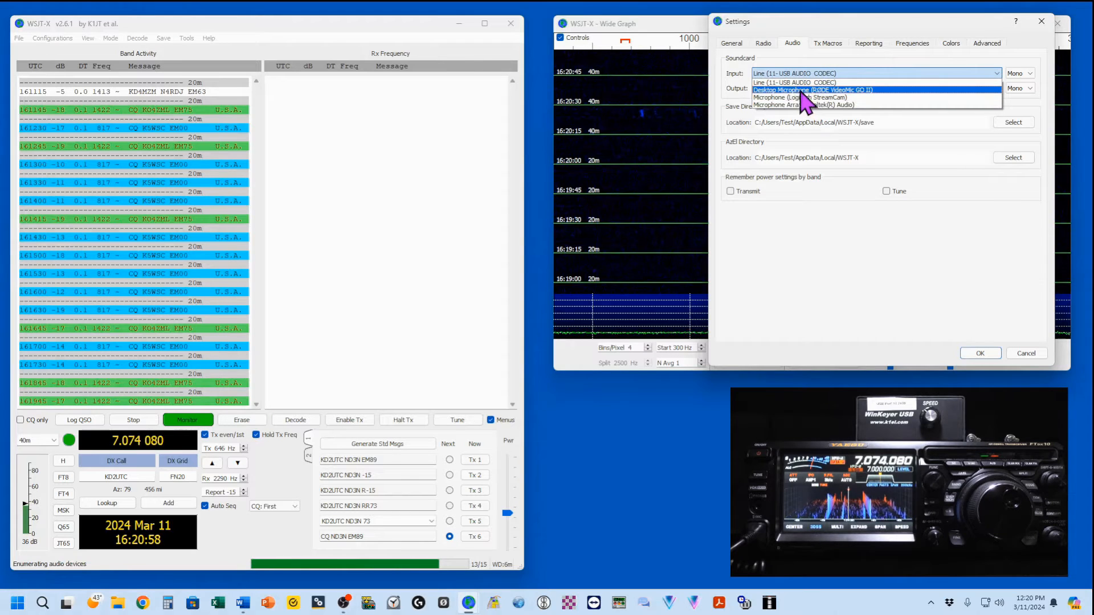
click(823, 83)
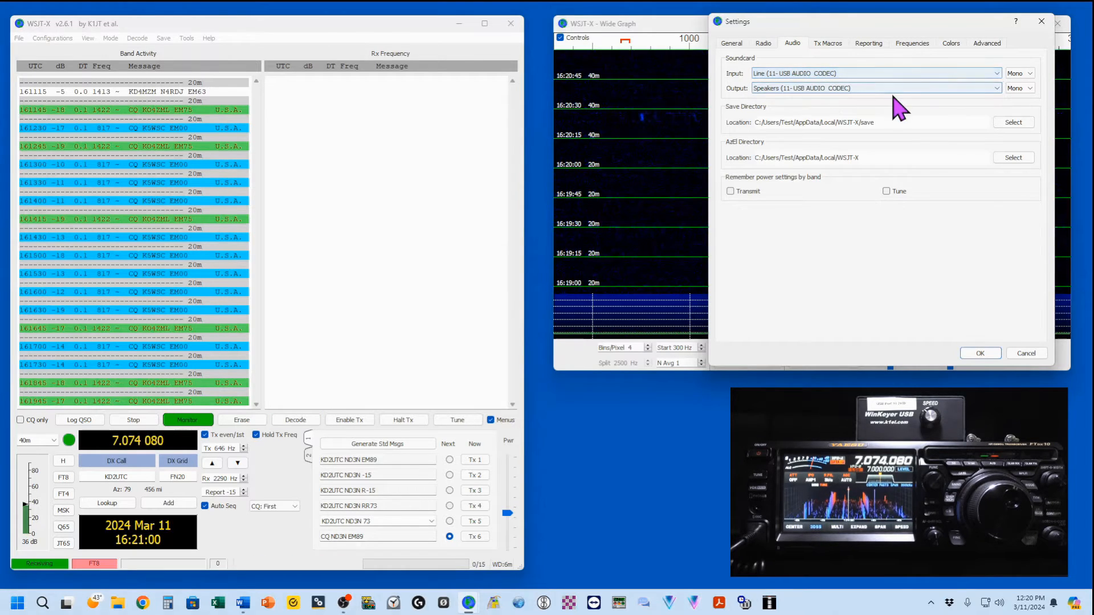
click(996, 88)
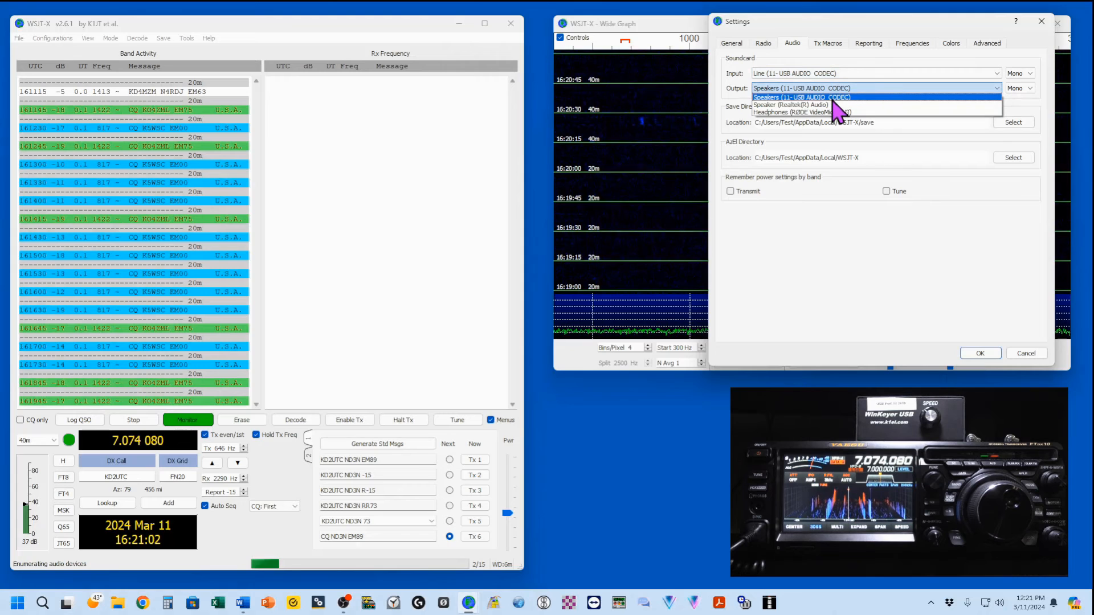
click(980, 354)
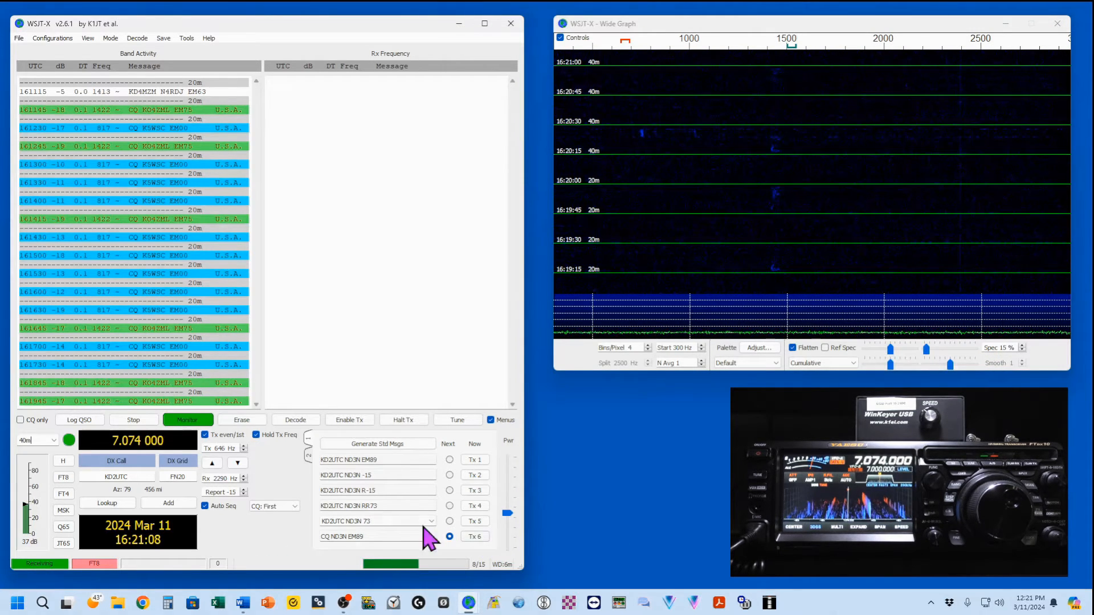
Switch the working frequency to 14.074 MHz (20m) and fine-tune the waterfall gain in the Wide Graph
click(52, 440)
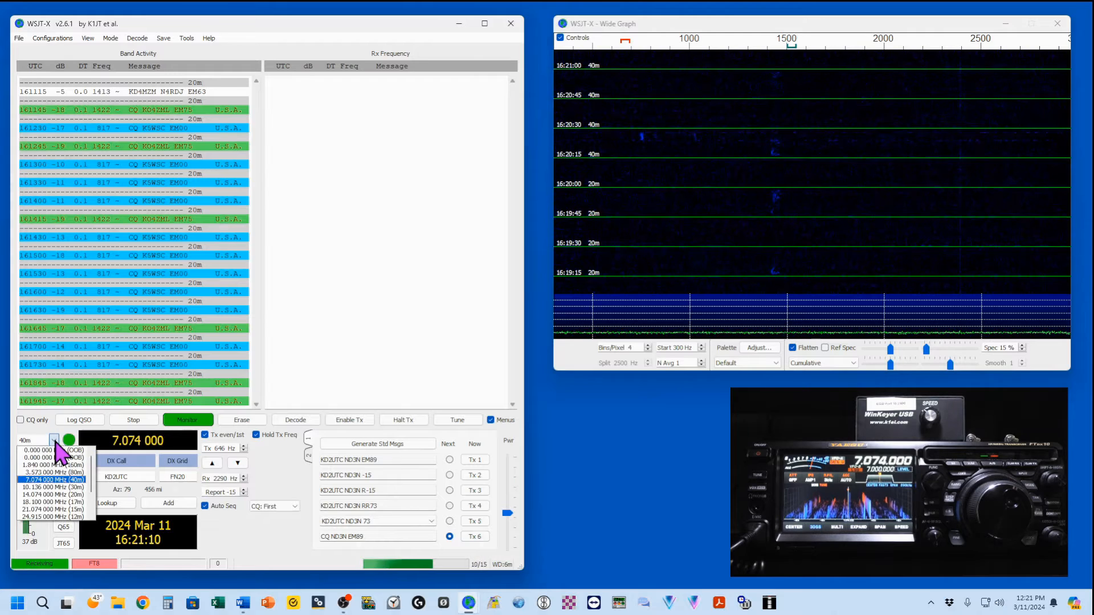
click(48, 495)
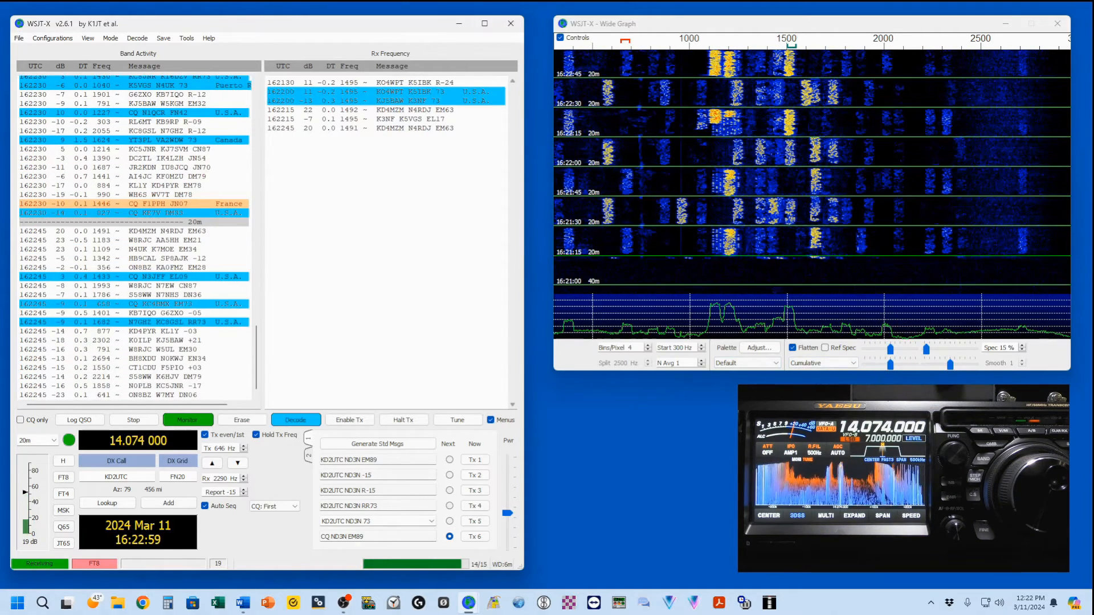
click(890, 350)
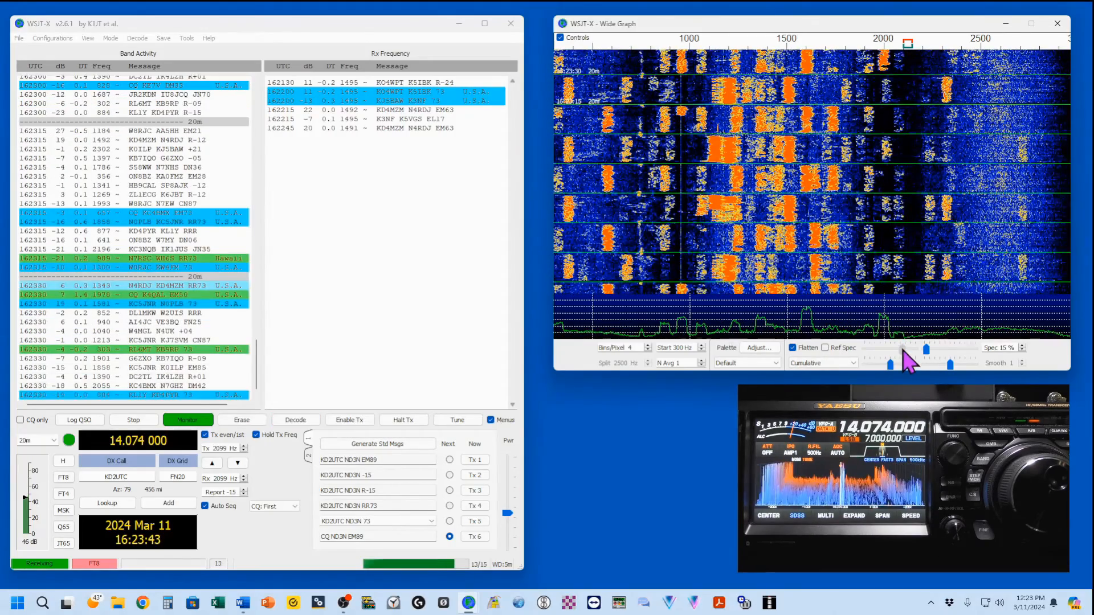
drag(893, 349, 890, 349)
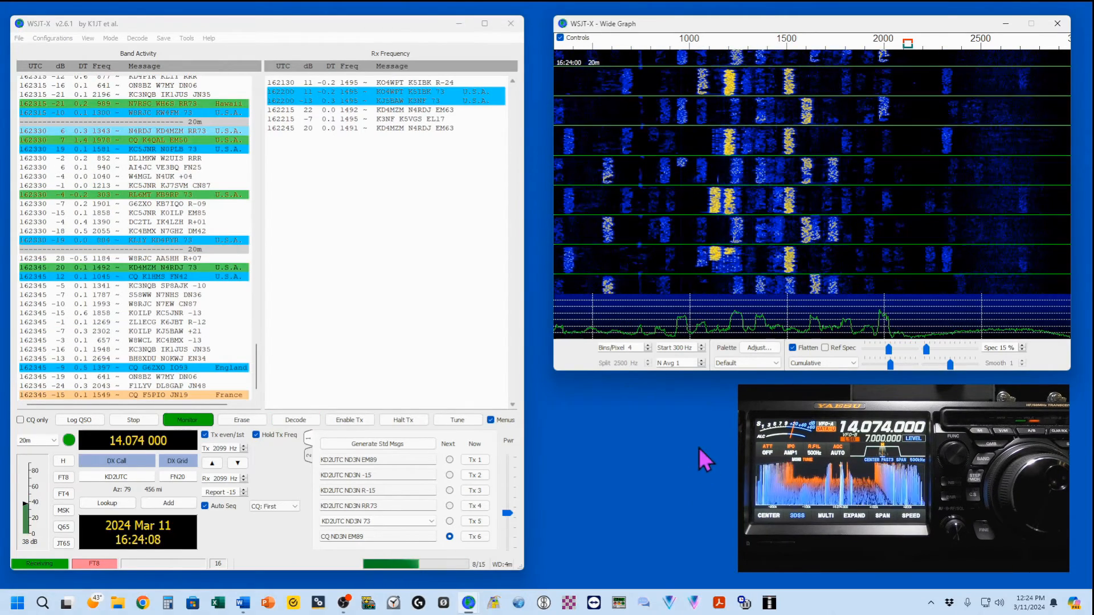
Erase the decoded messages from the Band Activity and Rx Frequency lists, clearing Band Activity a second time
right_click(138, 242)
click(168, 279)
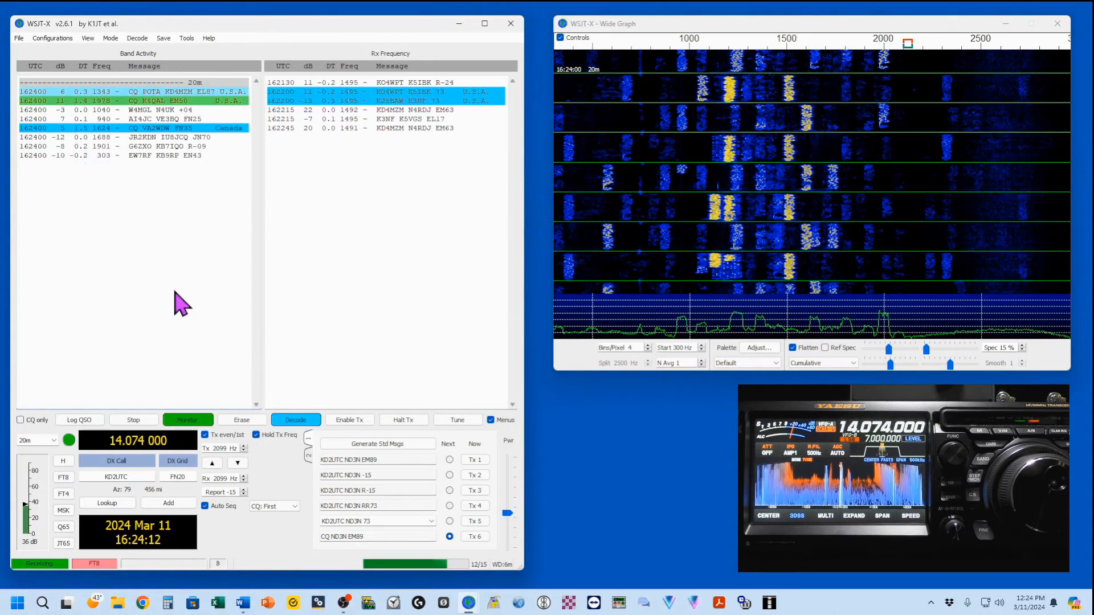
right_click(376, 158)
click(388, 182)
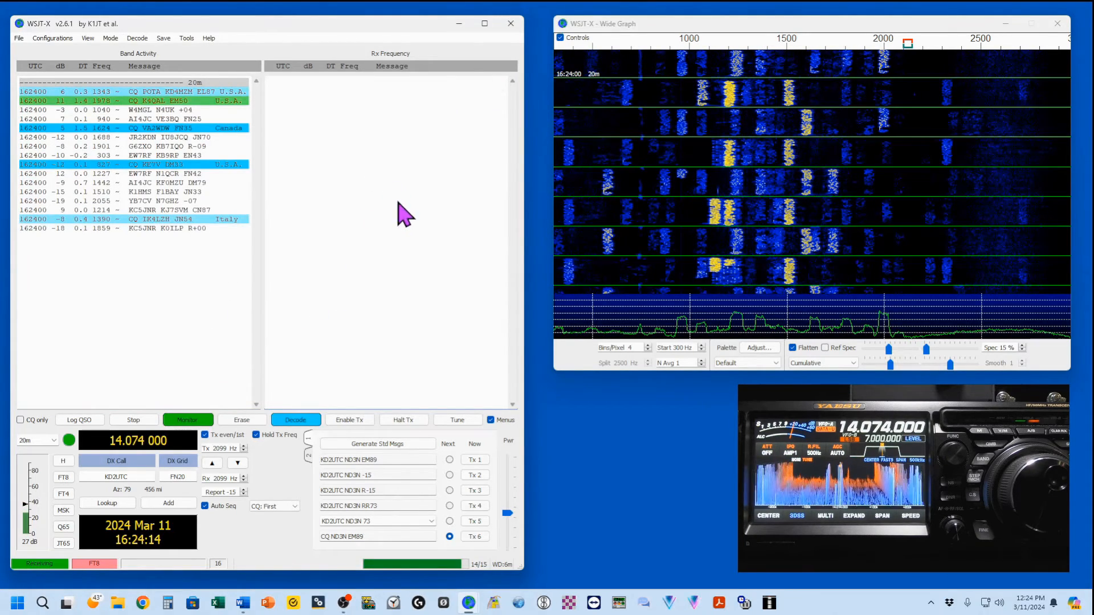
right_click(122, 171)
click(150, 204)
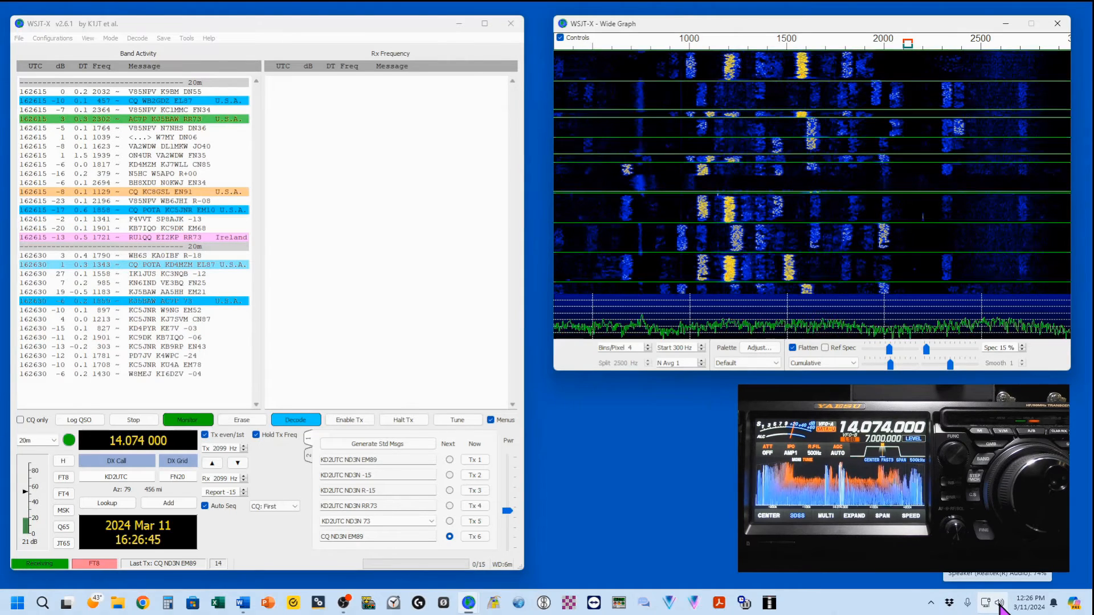
Open the Windows volume mixer, examine the volume and output device assigned to WSJT-X, and close it
right_click(1000, 605)
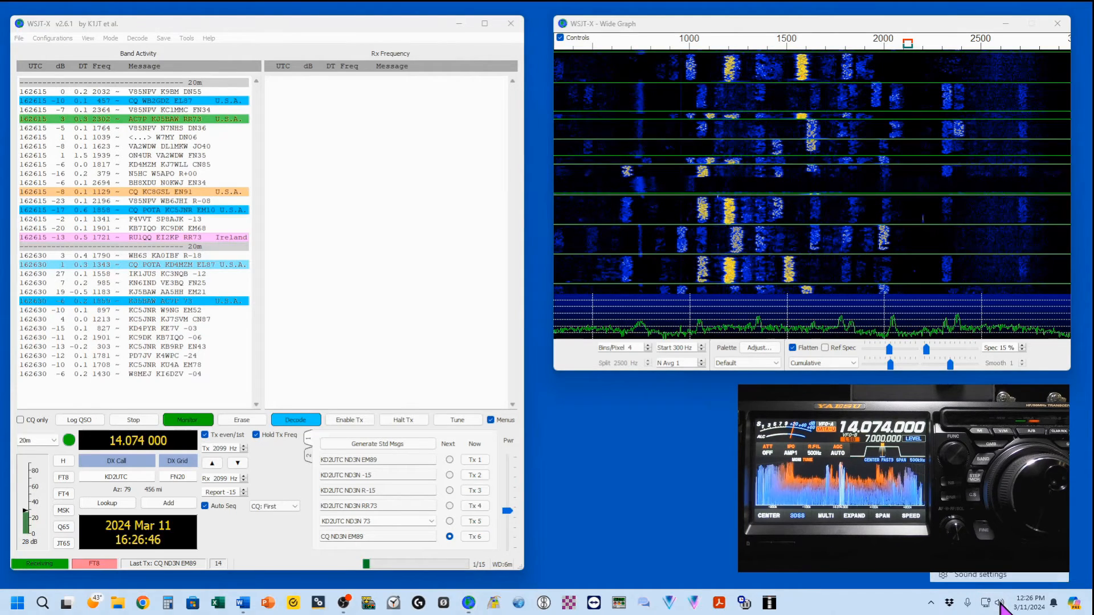
click(984, 573)
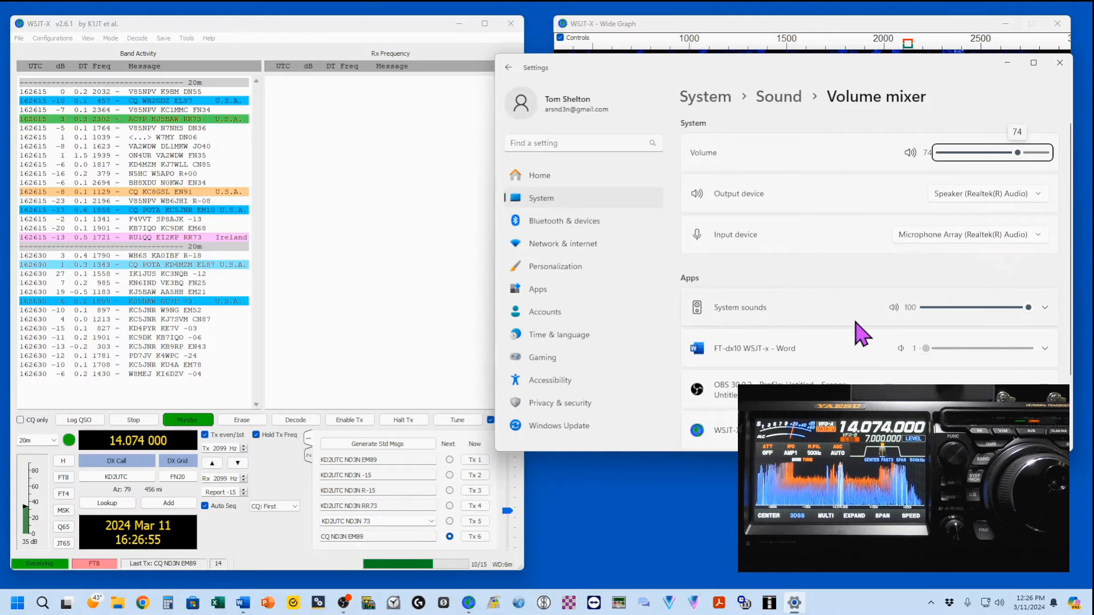
scroll(857, 333, down, 3)
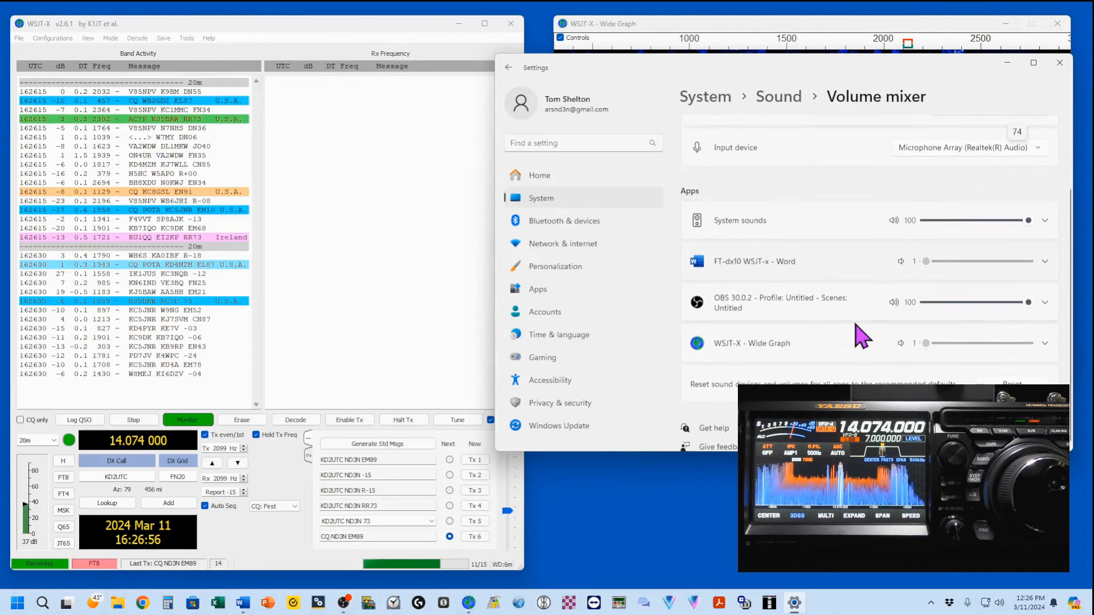
click(1045, 343)
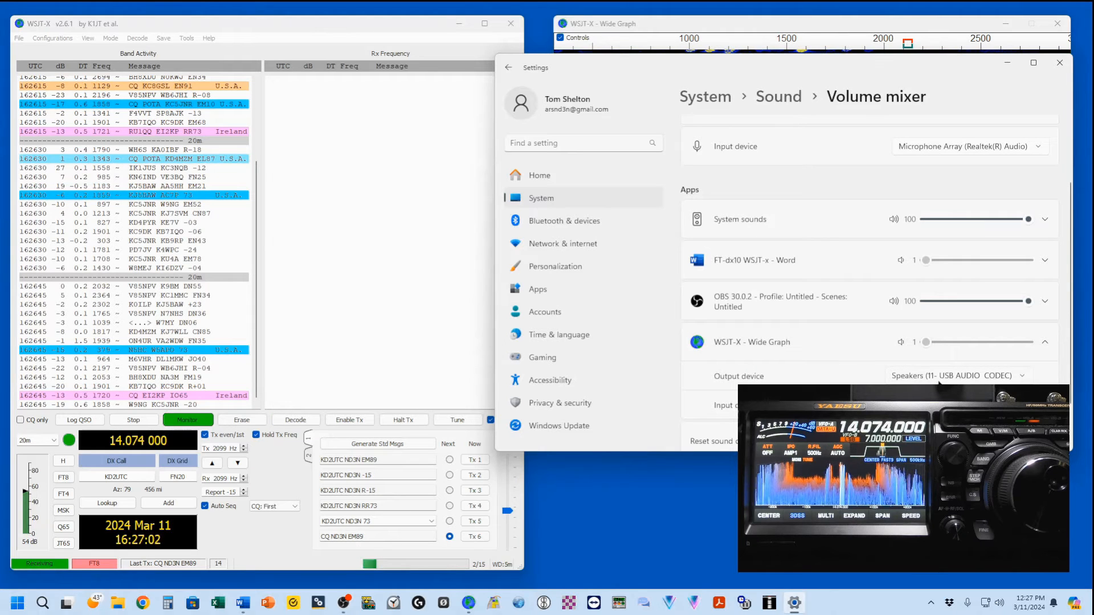
click(1056, 68)
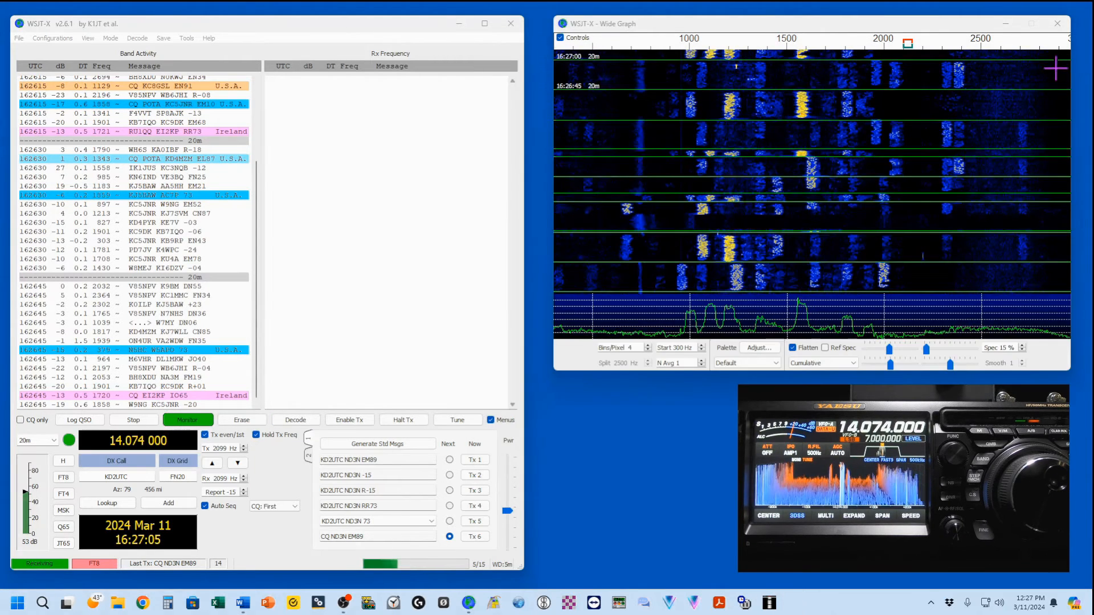
Switch to Dimension 4 and review its clock synchronization history for the last 24 hours
click(745, 604)
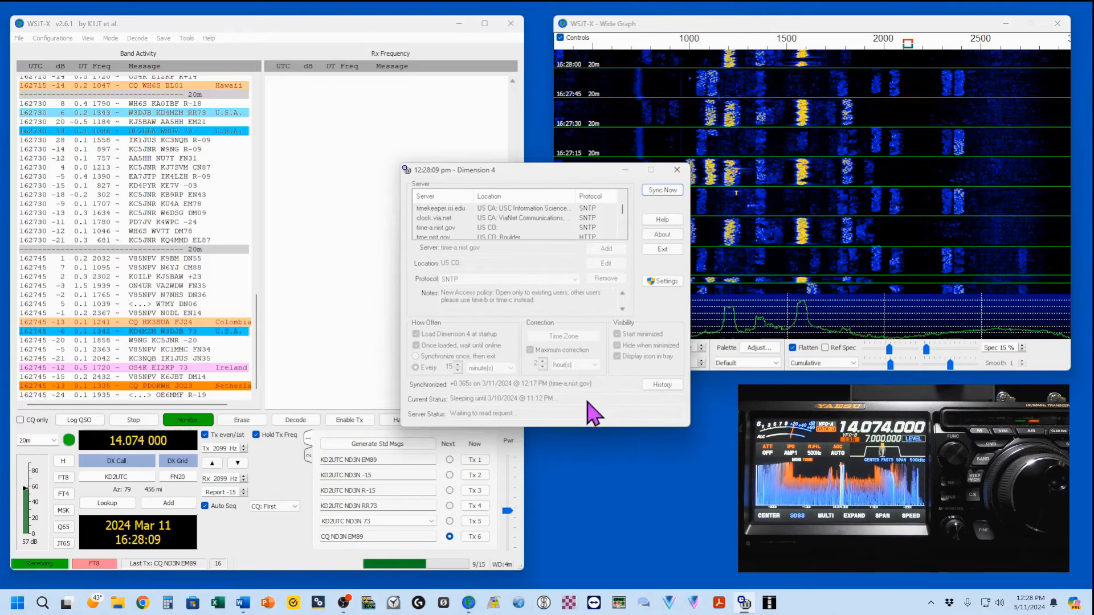
click(663, 385)
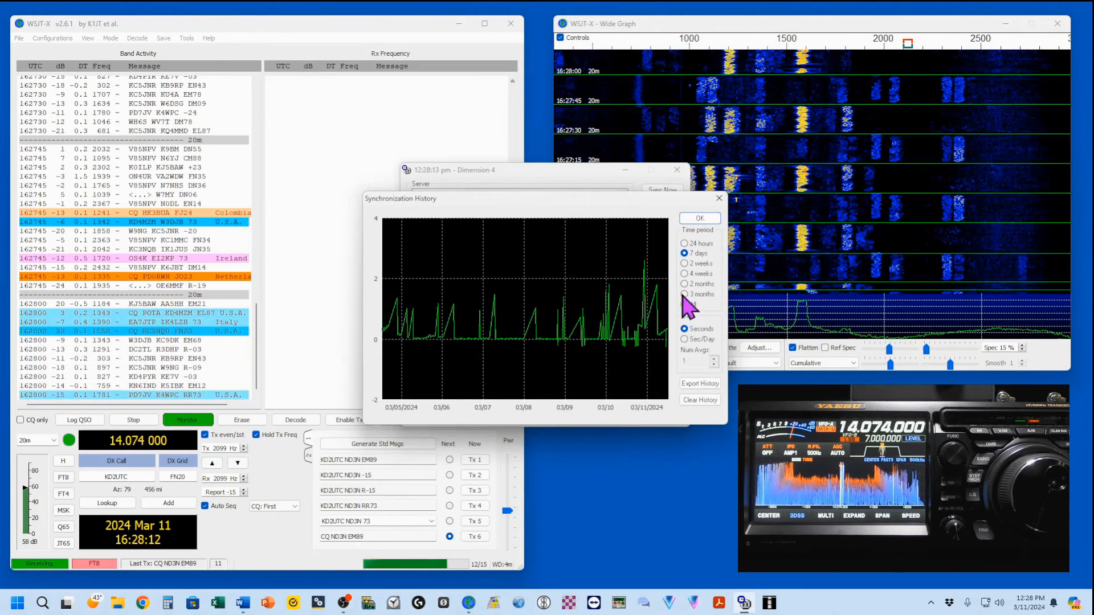
click(685, 243)
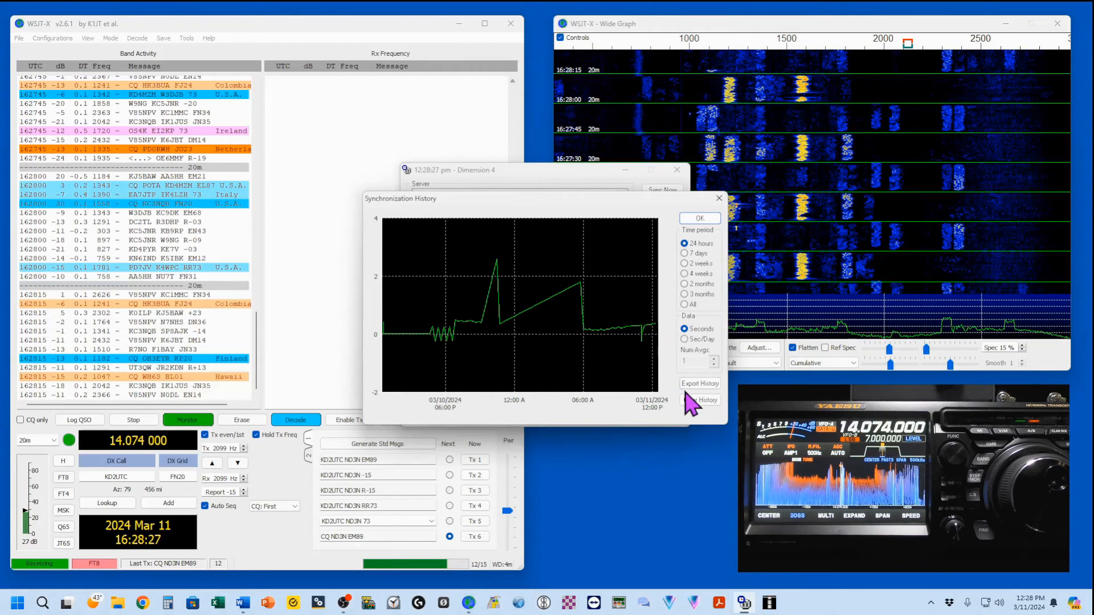
click(699, 219)
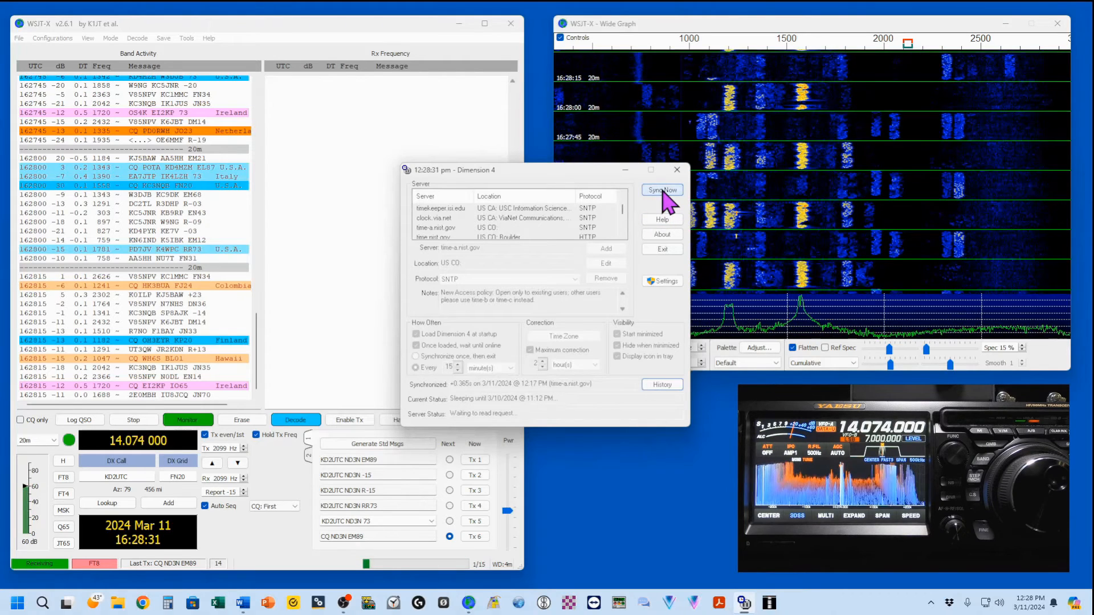
Synchronize the computer clock with the time server twice, and close Dimension 4
click(663, 192)
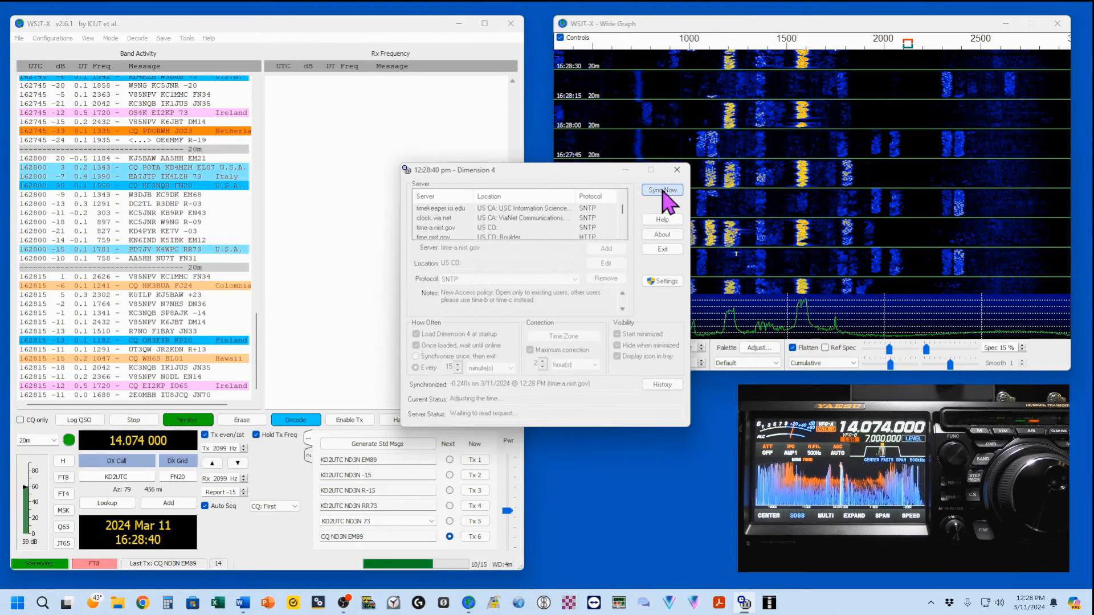
click(663, 191)
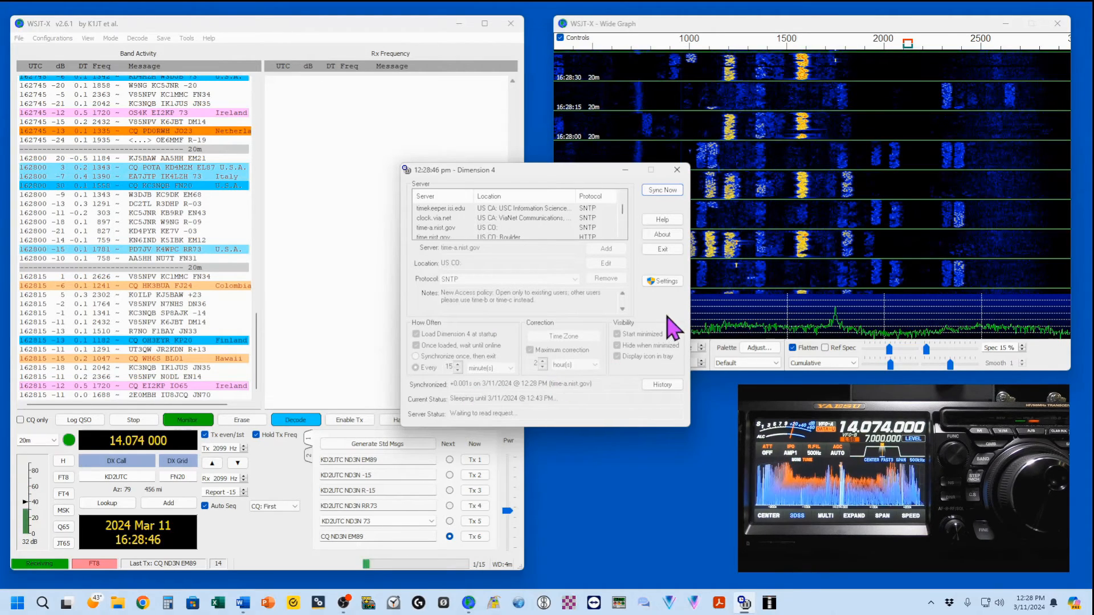
click(677, 170)
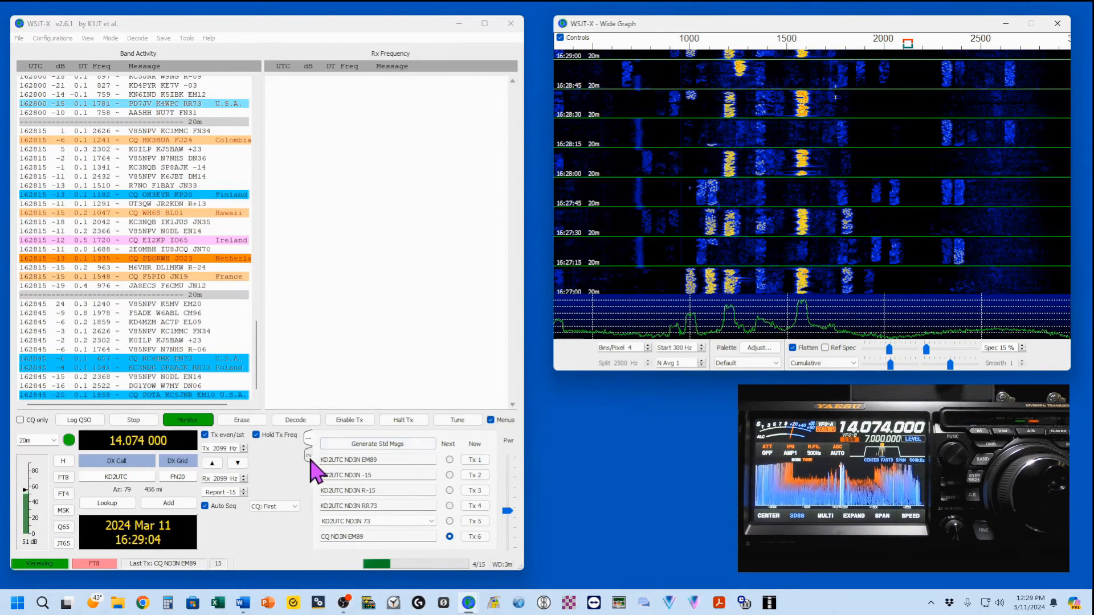
Enable transmission to call CQ, and confirm the log entry for the completed FT8 contact
click(350, 422)
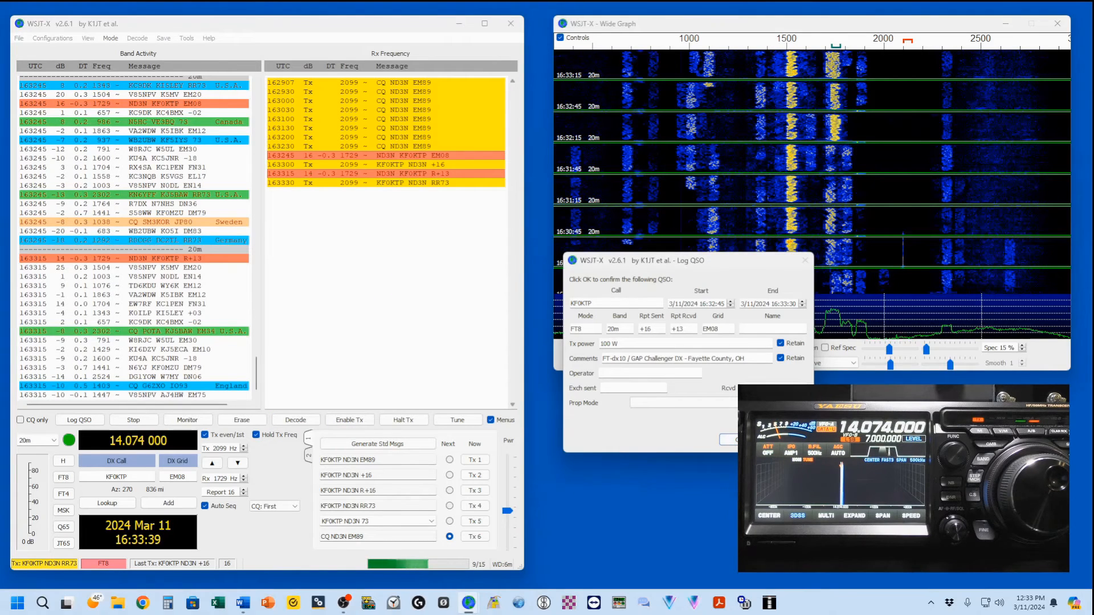
click(727, 439)
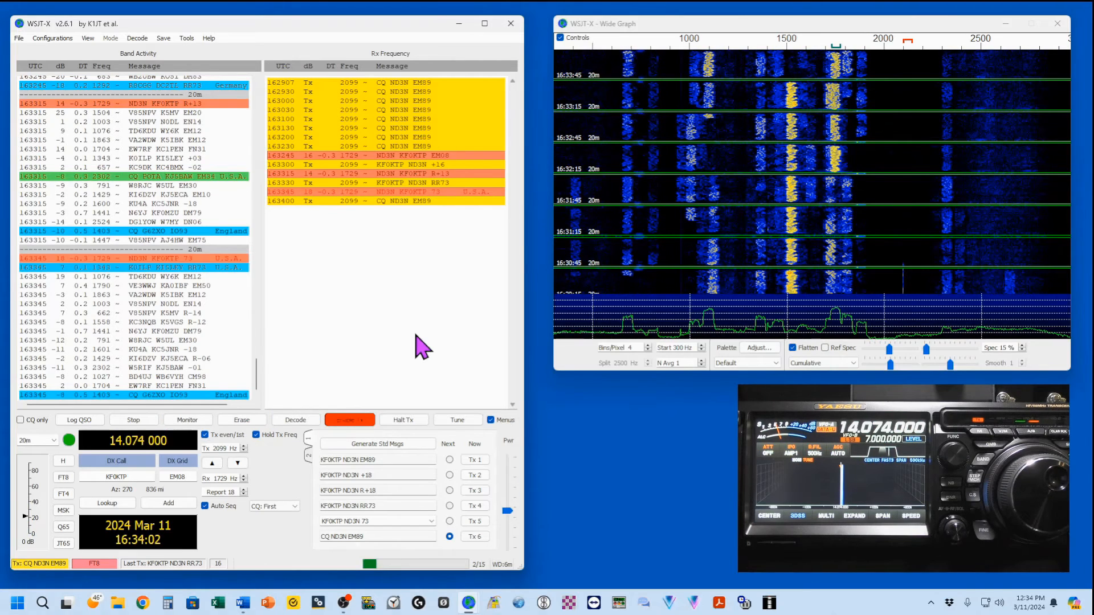
Halt the CQ transmission and turn off the hold on the transmit frequency
click(415, 422)
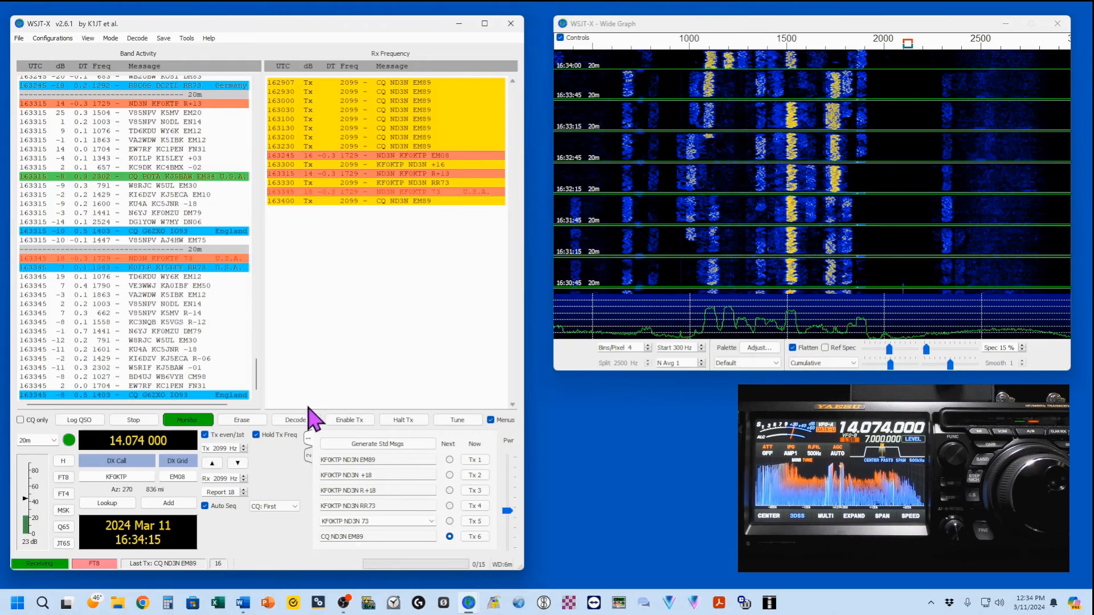
click(256, 436)
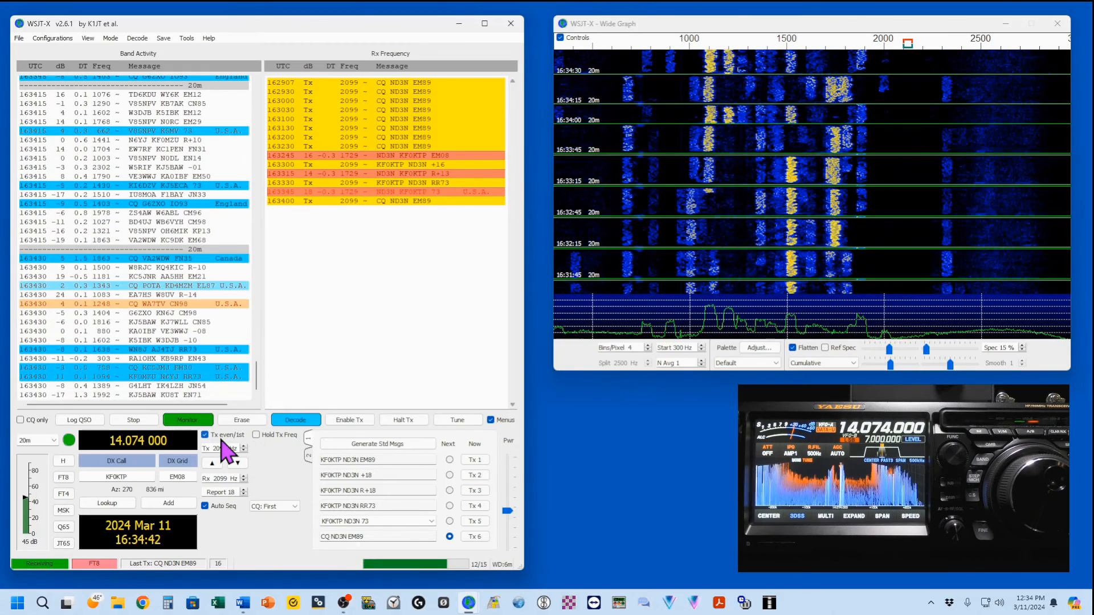
Limit the decoded messages to CQ calls only, and erase both the Band Activity and Rx Frequency lists
click(21, 420)
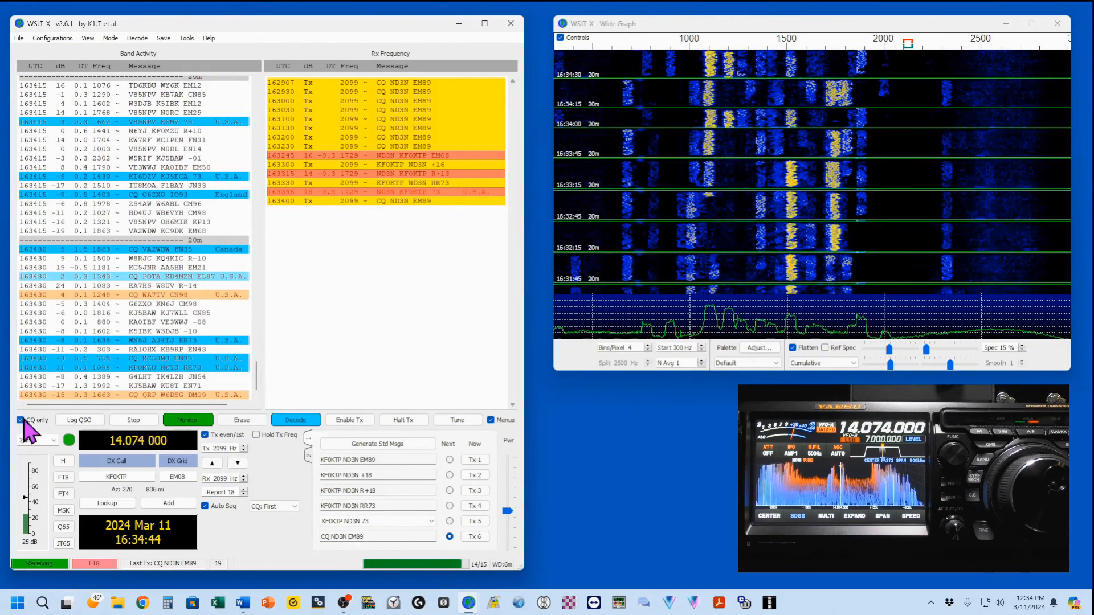
right_click(121, 208)
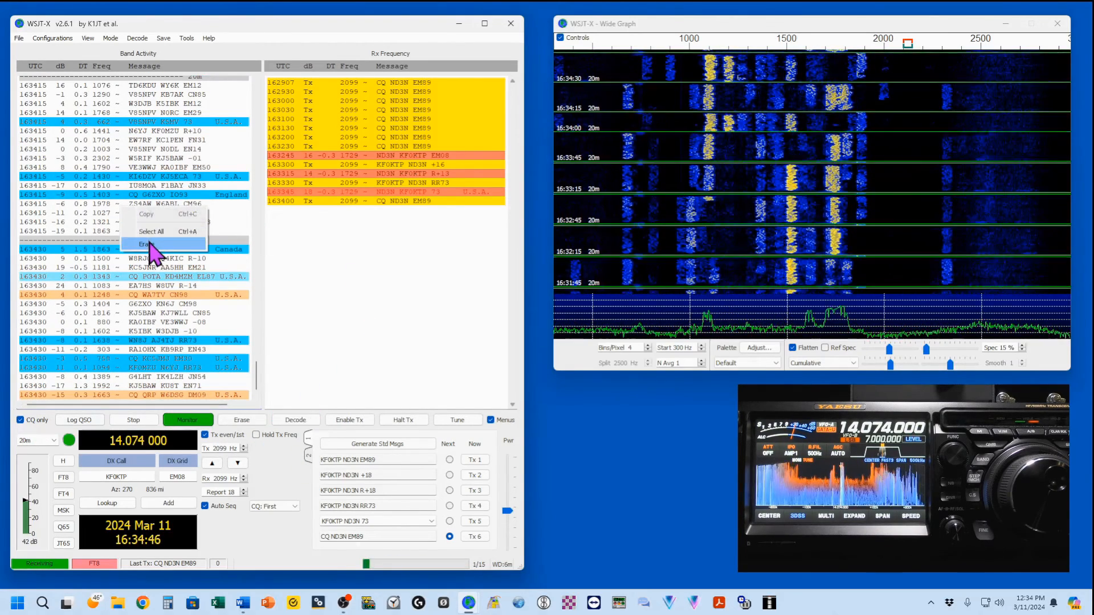
click(149, 244)
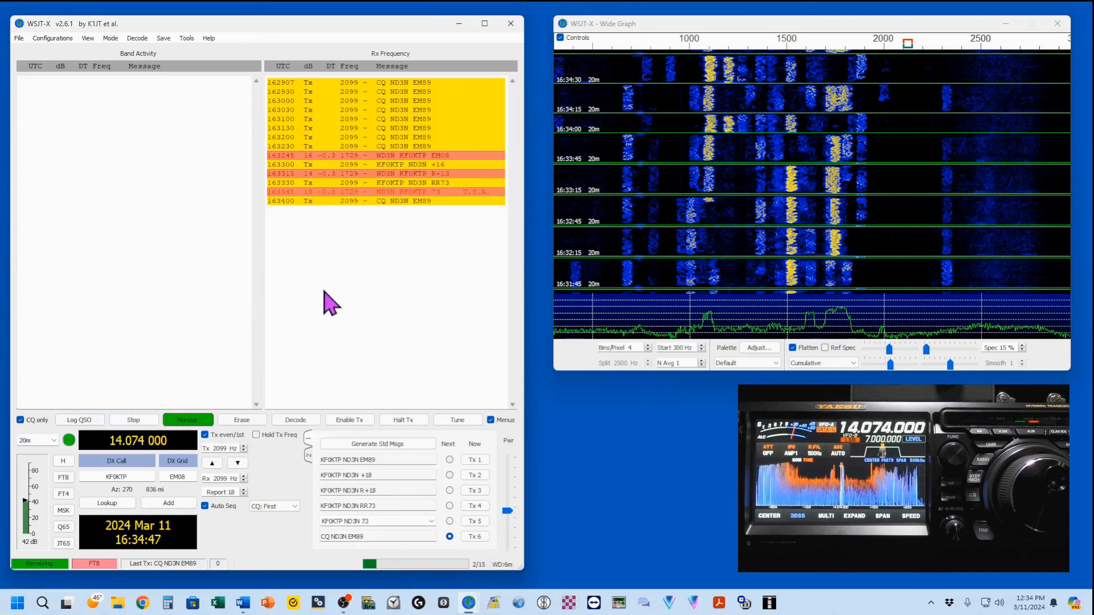
right_click(388, 122)
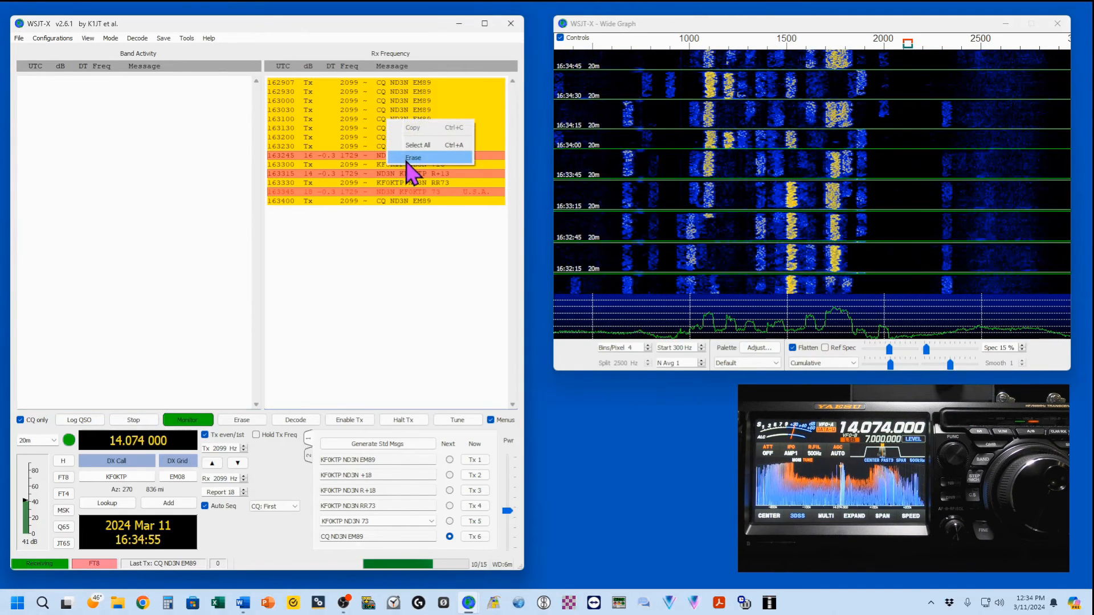
click(406, 159)
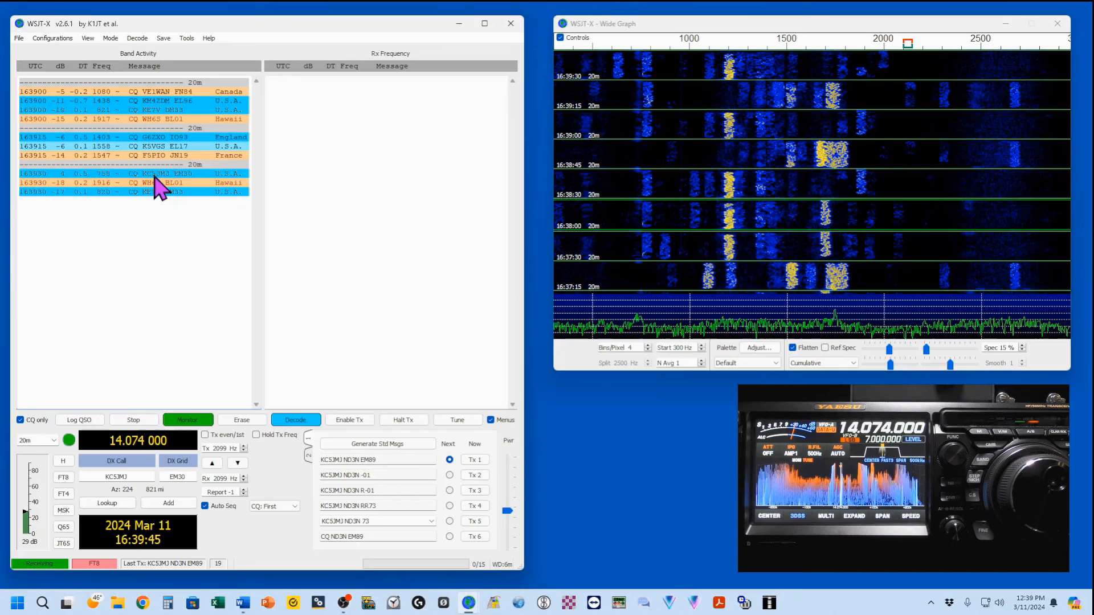
Answer the 16:39:30 CQ call from the U.S. station in grid EM30 to start an FT8 contact
double_click(155, 174)
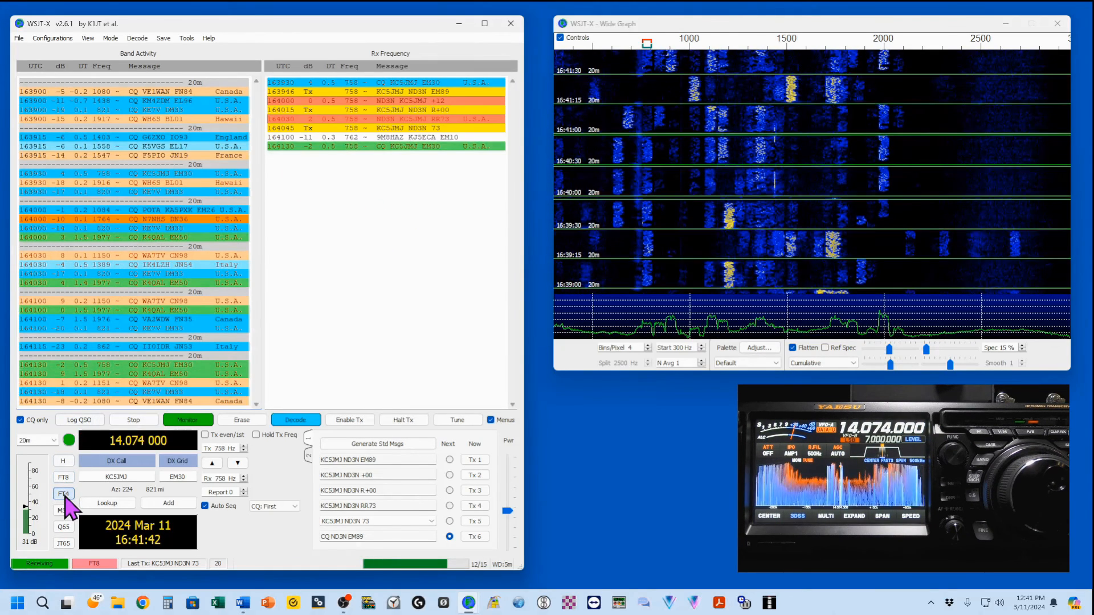
Switch the operating mode to FT4, and confirm the log entry for the 15 m contact with the station in grid JM77
click(63, 495)
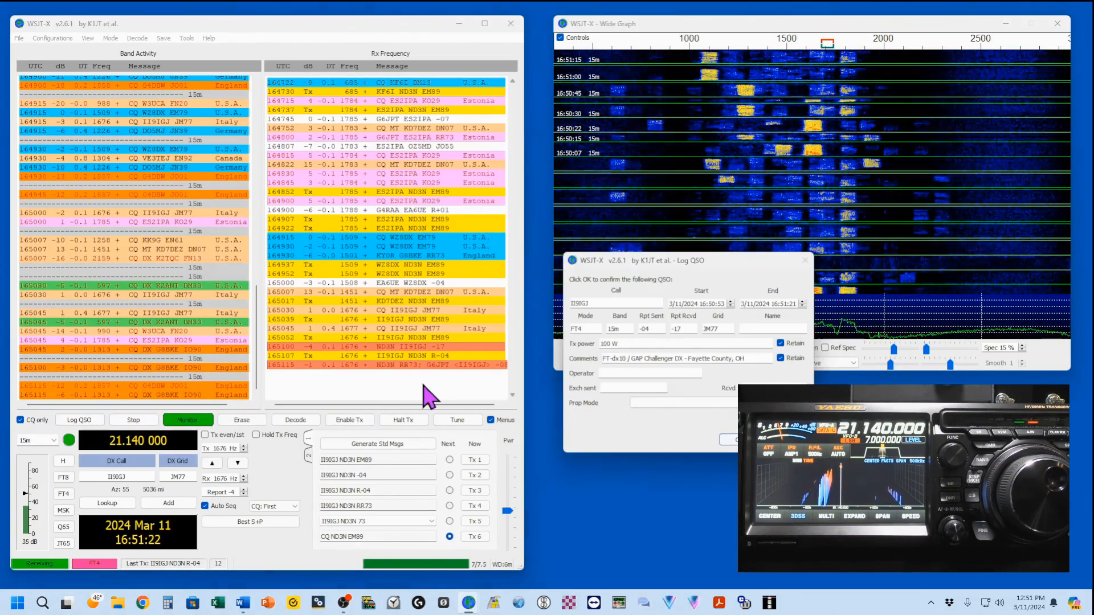
click(730, 440)
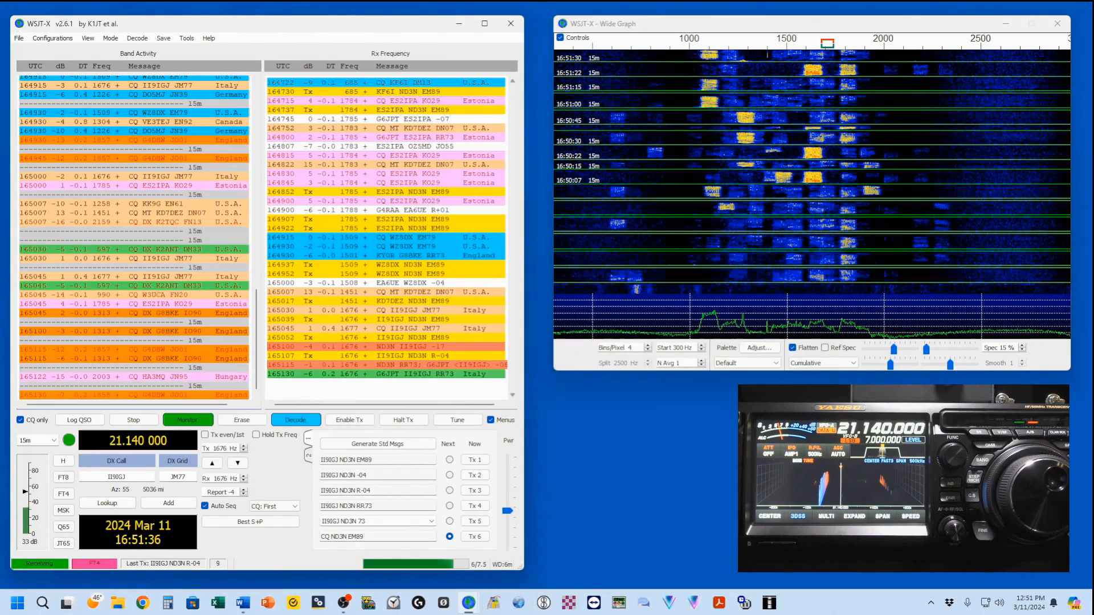